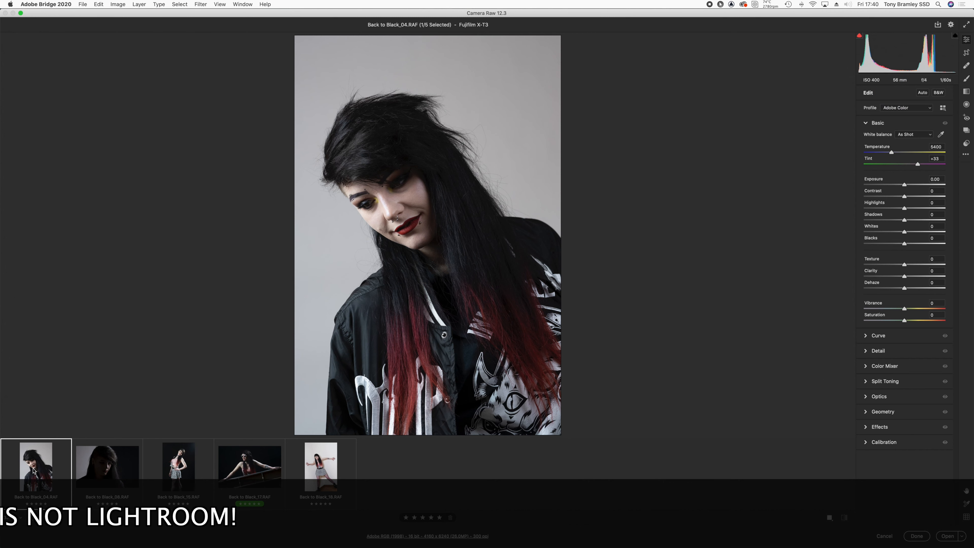
Step: Select Back to Black_17.RAF, try raising its Exposure to +0.70, and reset Exposure to 0
left_click(218, 478)
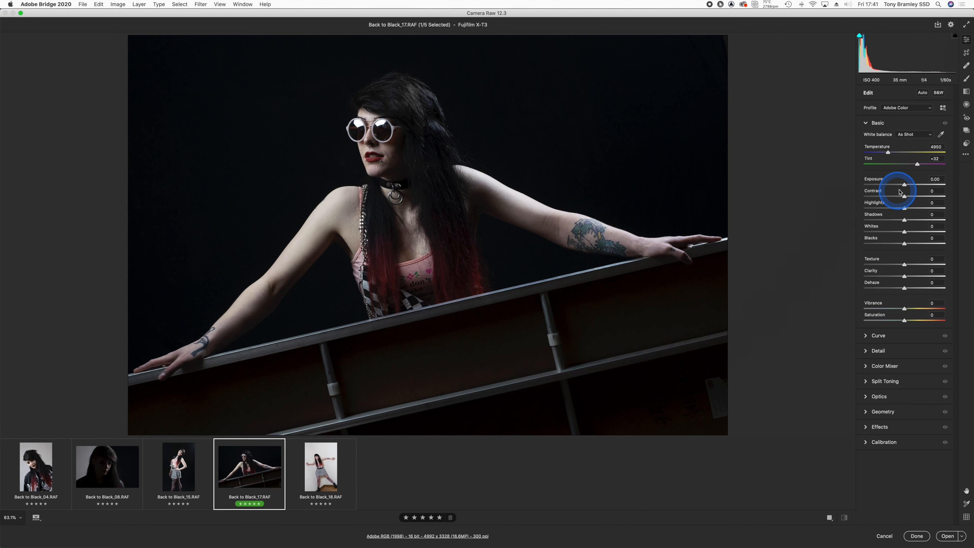
left_click_drag(905, 186, 911, 186)
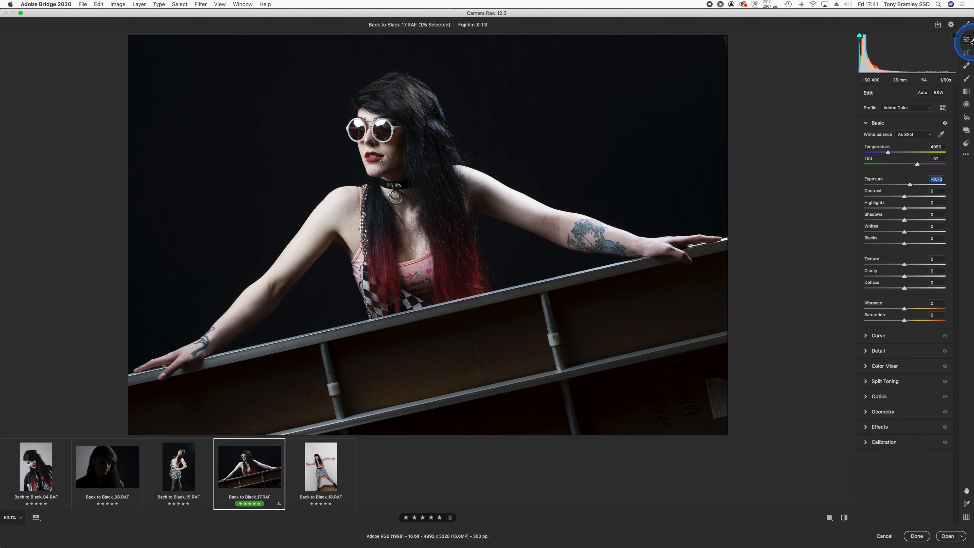
double_click(910, 185)
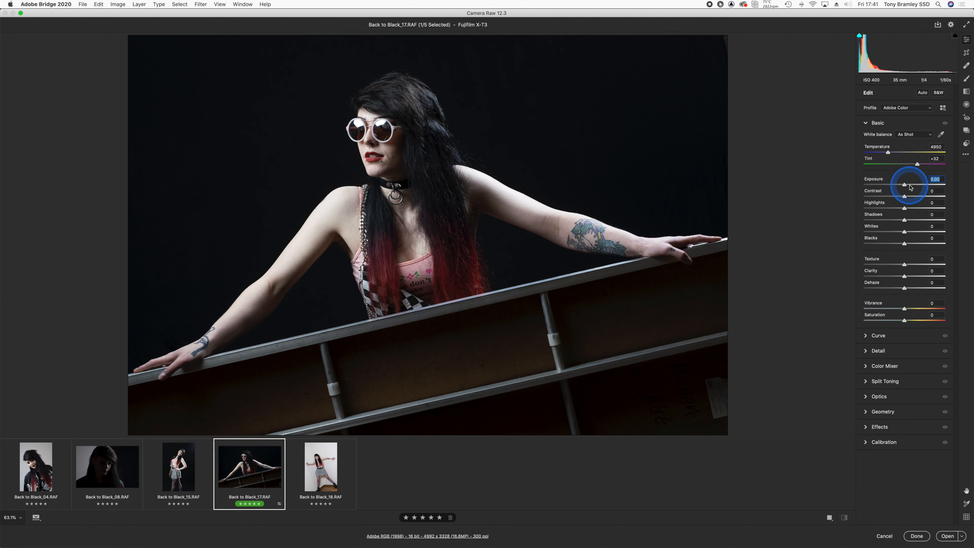
left_click(909, 188)
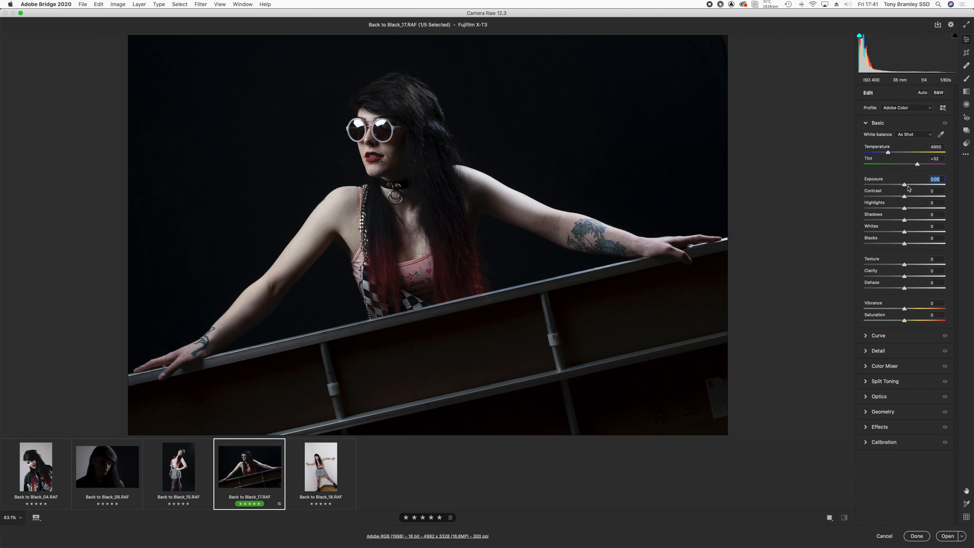
left_click(904, 188)
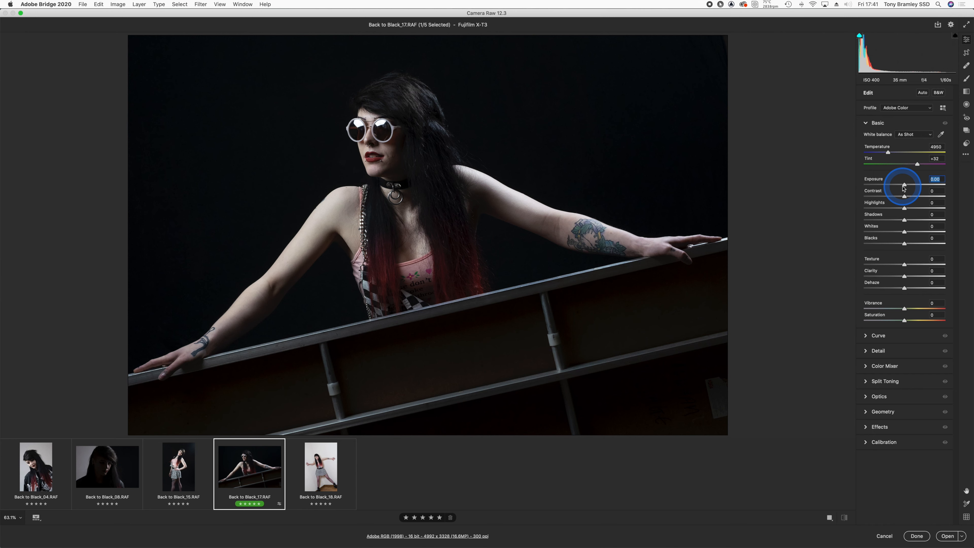
Step: Try the black-and-white conversion on the photo and return it to the Adobe Color treatment
left_click(938, 93)
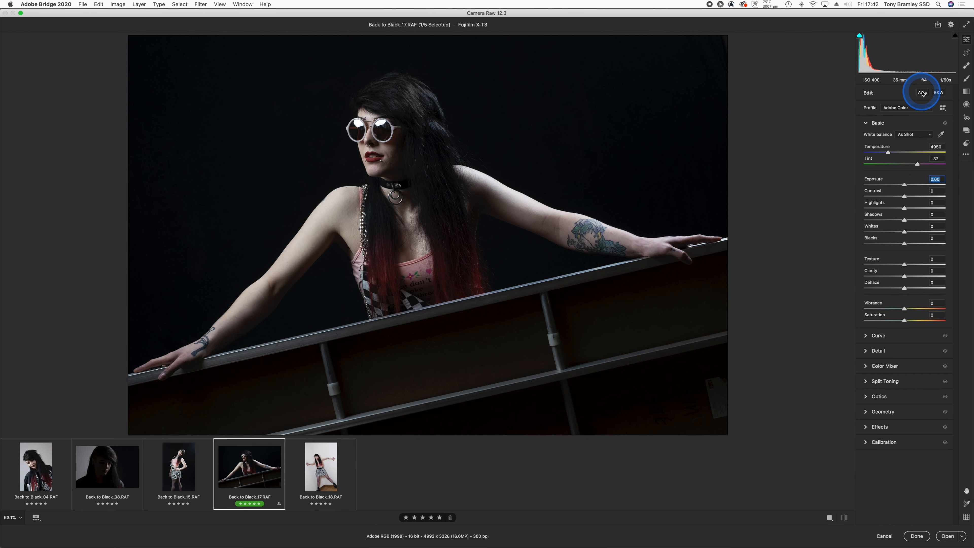
left_click(938, 93)
left_click(937, 93)
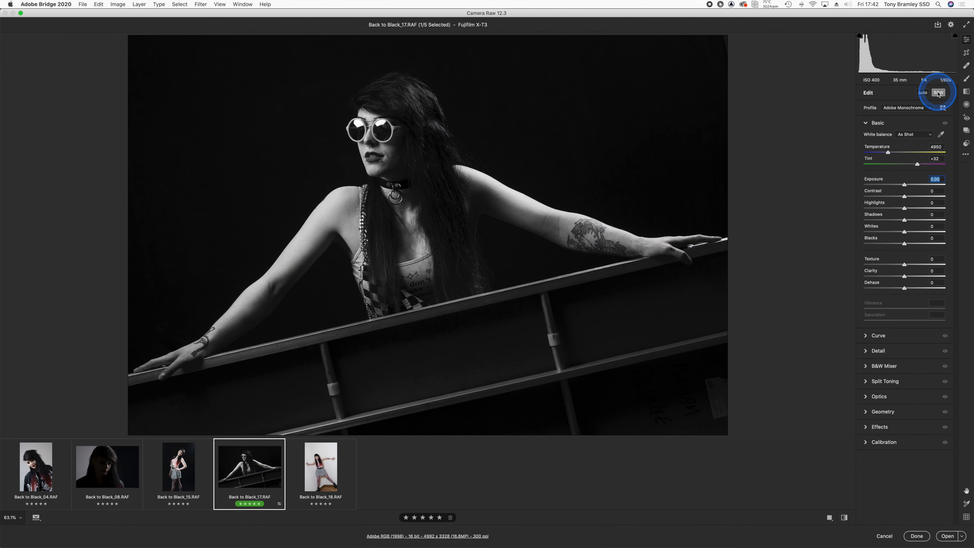
left_click(945, 124)
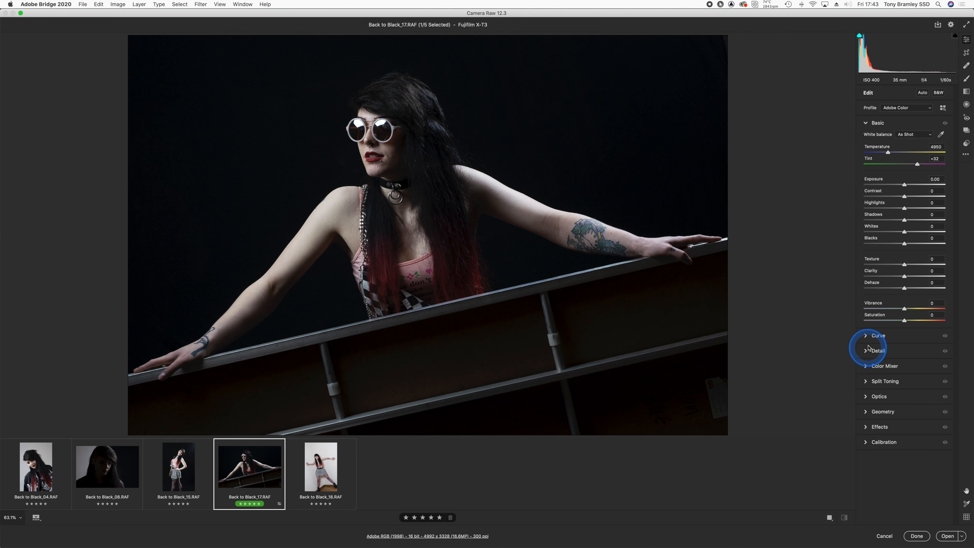
Step: Open the Curve settings and display the parametric curve with its Highlights, Lights, Darks and Shadows adjustments
left_click(871, 335)
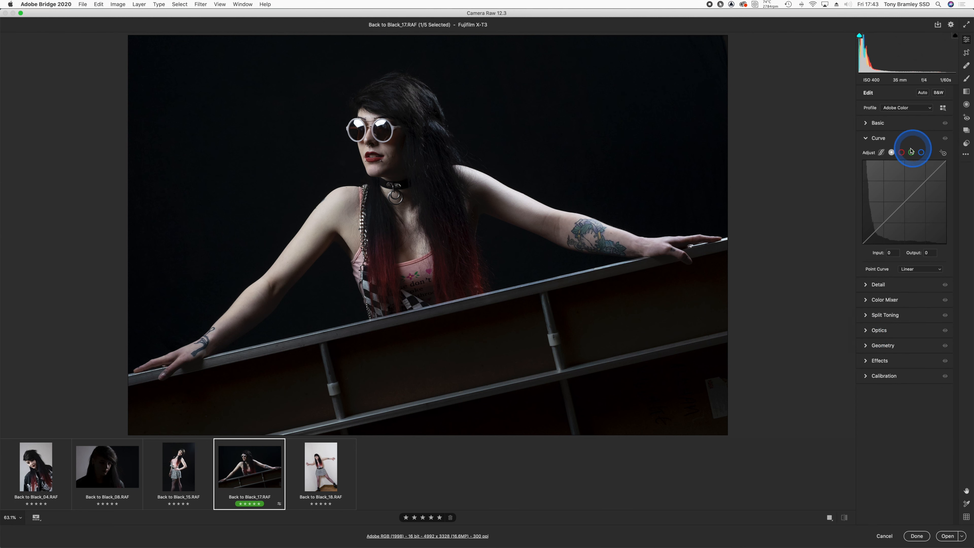
left_click(881, 153)
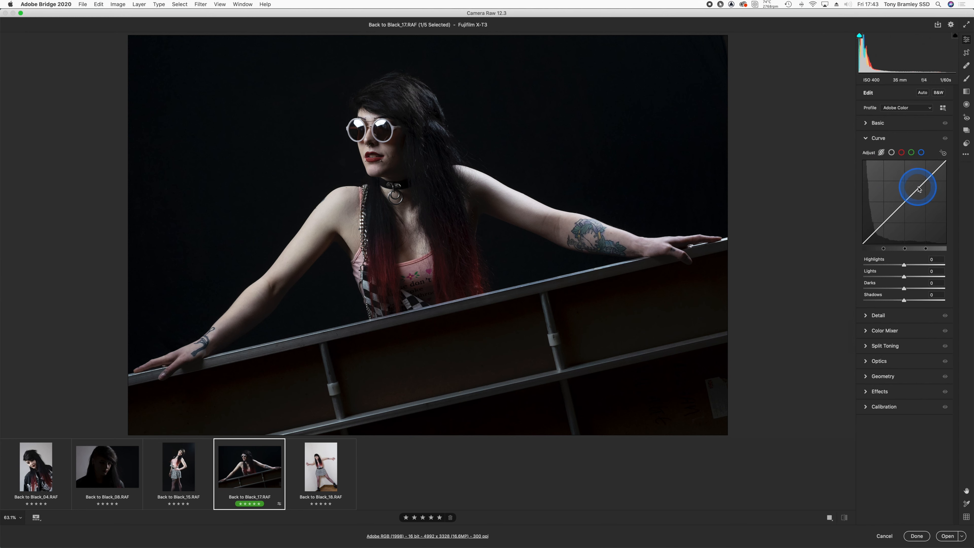
mouse_move(920, 190)
left_mouse_down()
mouse_move(914, 178)
mouse_move(919, 214)
mouse_move(964, 153)
mouse_move(920, 190)
left_mouse_up()
Step: Open the Detail settings and inspect the additional Noise Reduction options
left_click(865, 315)
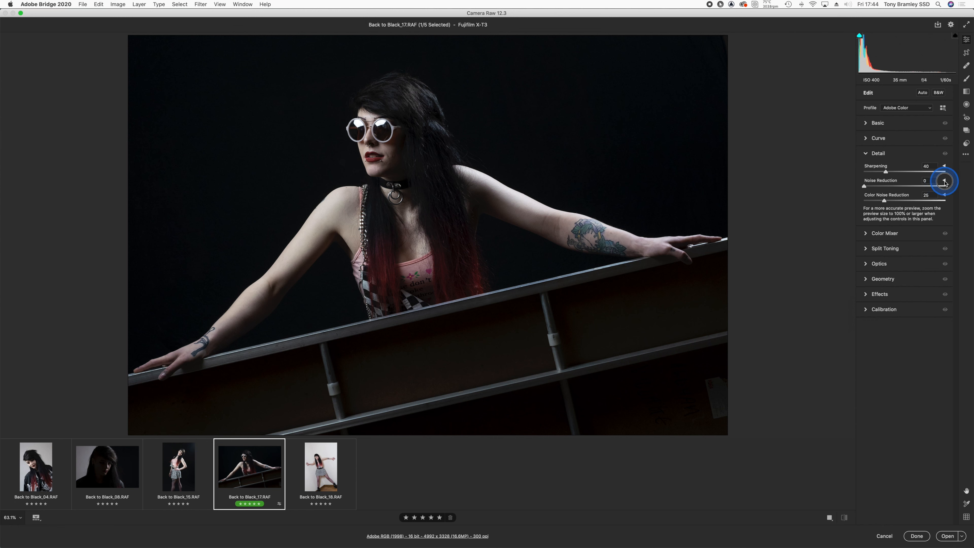
left_click(945, 181)
left_click(944, 181)
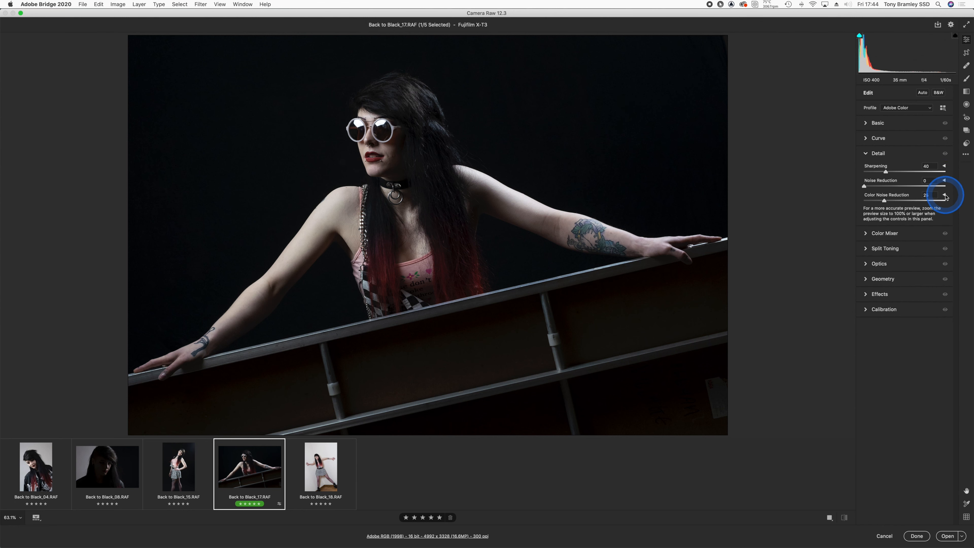
Step: Open the Color Mixer settings and change the adjustment method from Color to HSL
left_click(869, 155)
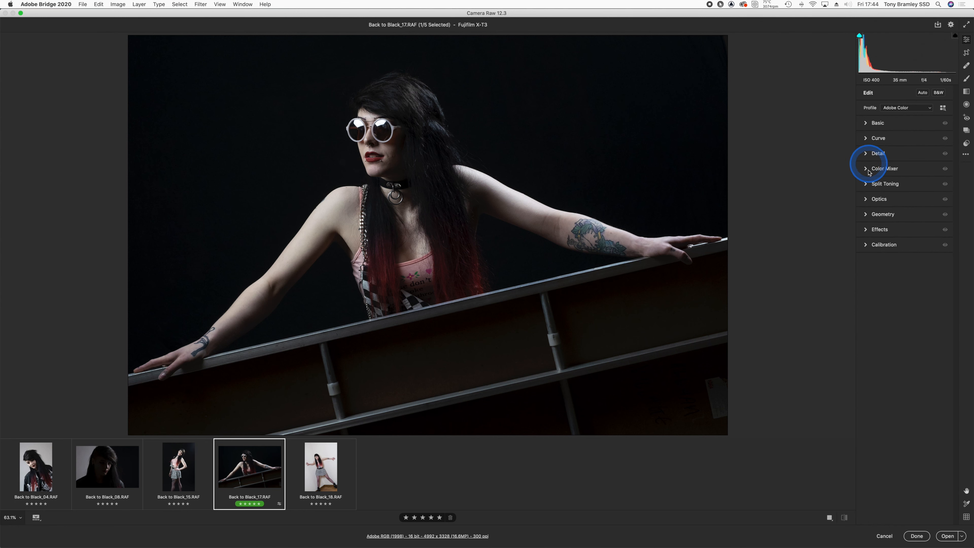
left_click(868, 170)
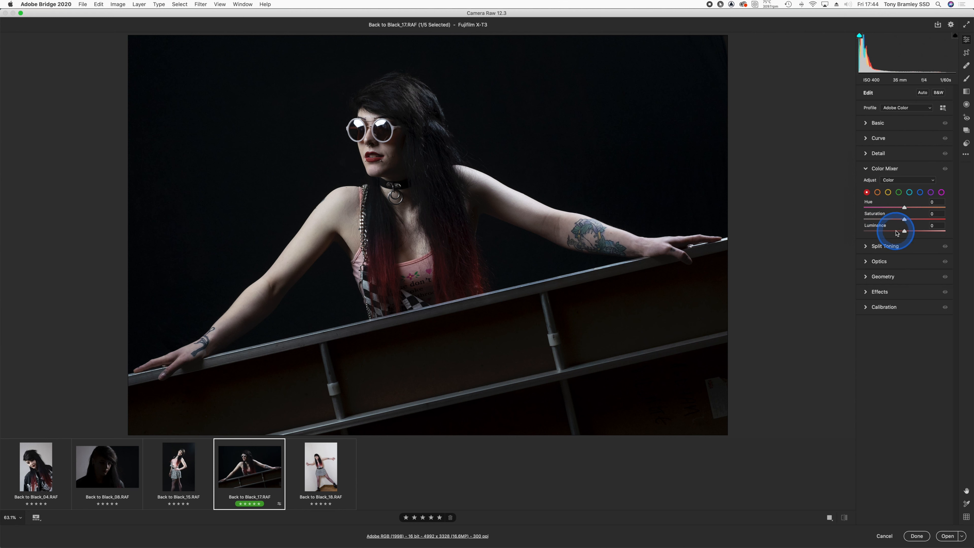
left_click(888, 181)
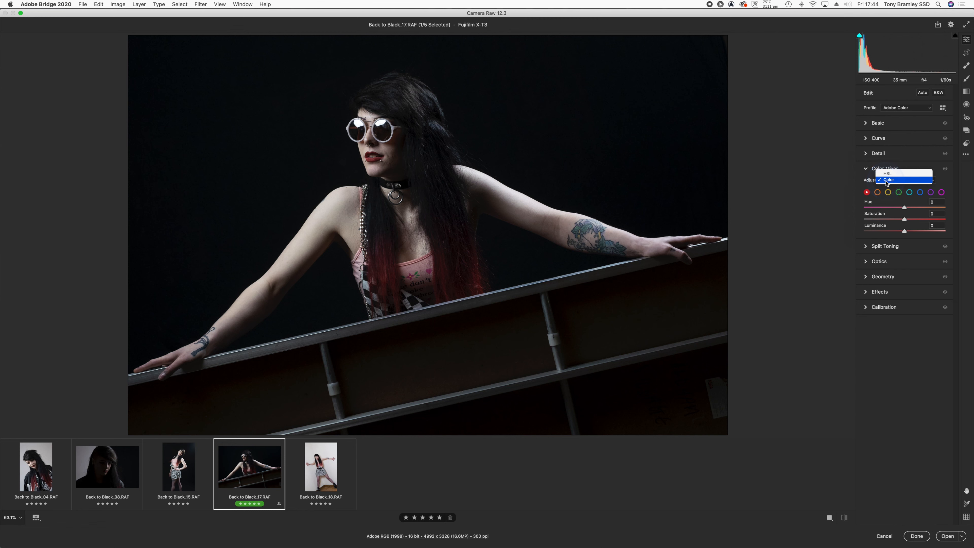
left_click(888, 174)
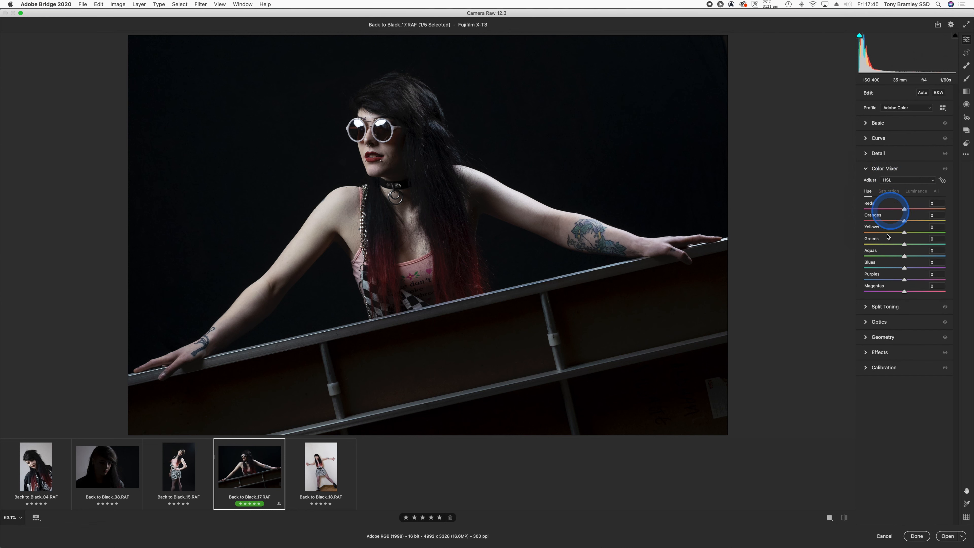
Step: Examine the Split Toning settings and the manual Optics corrections, including the additional Vignette options
left_click(866, 309)
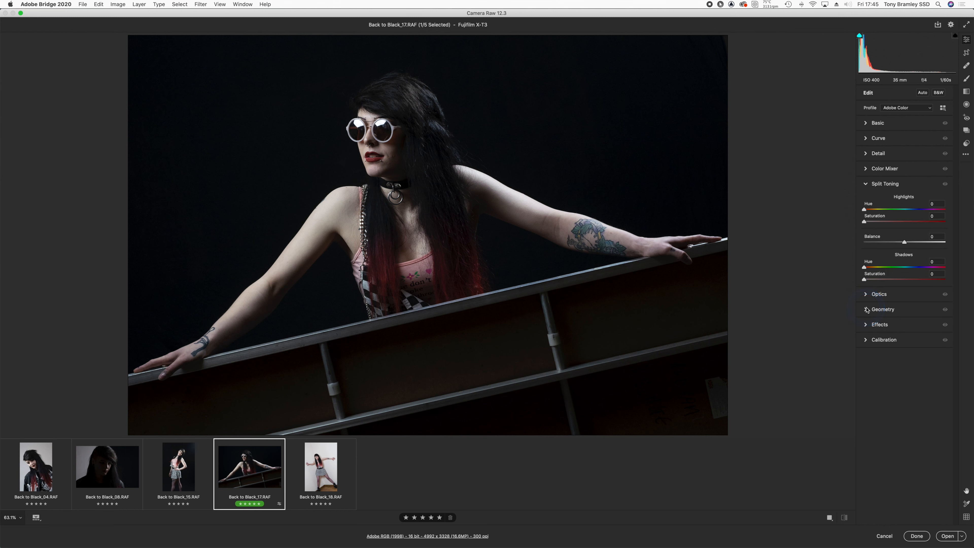
left_click(866, 295)
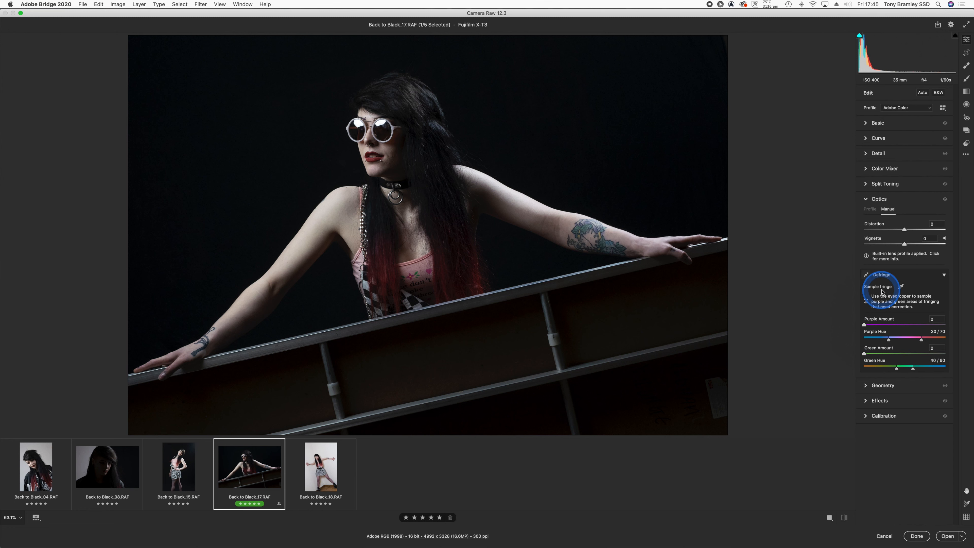
left_click(944, 239)
left_click(944, 239)
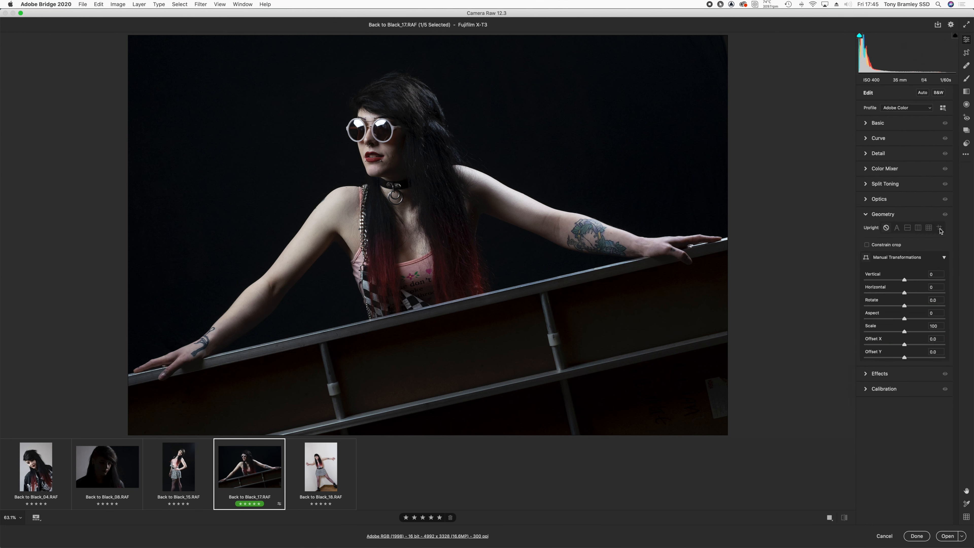
Step: Choose guided Upright correction in Geometry and try to draw a guide along the metal frame's post beside the model
left_click(940, 228)
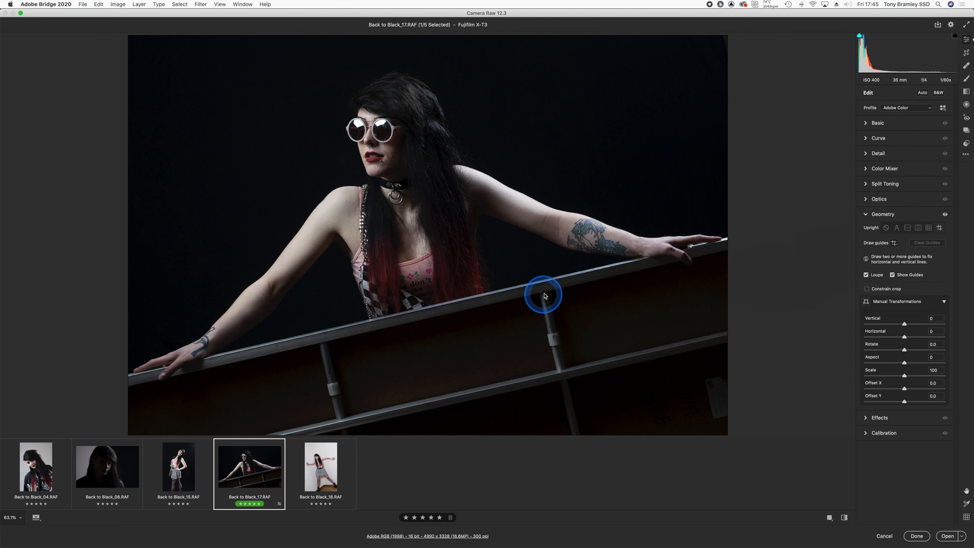
left_click_drag(544, 283, 556, 337)
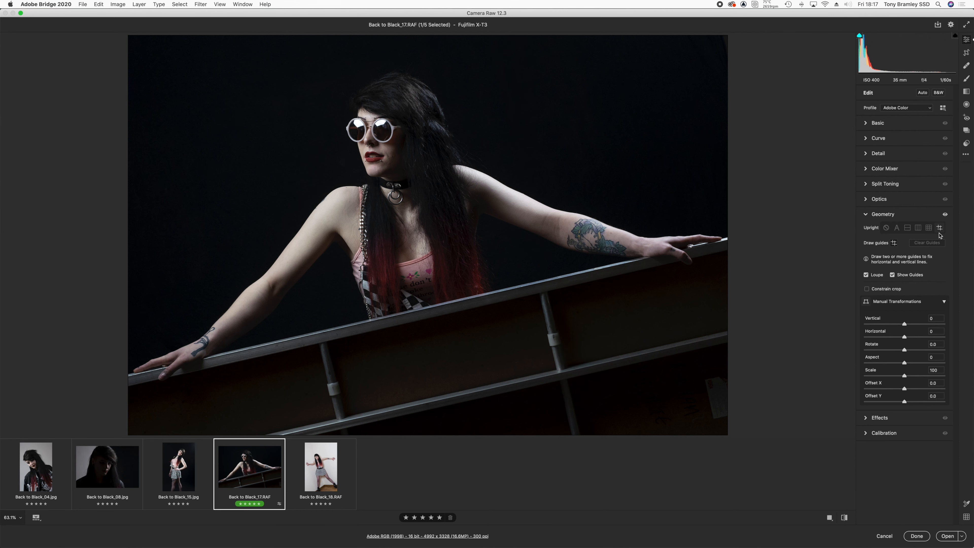
Step: Examine the Effects settings with the expanded Vignetting options, and the Calibration settings
left_click(867, 215)
left_click(865, 230)
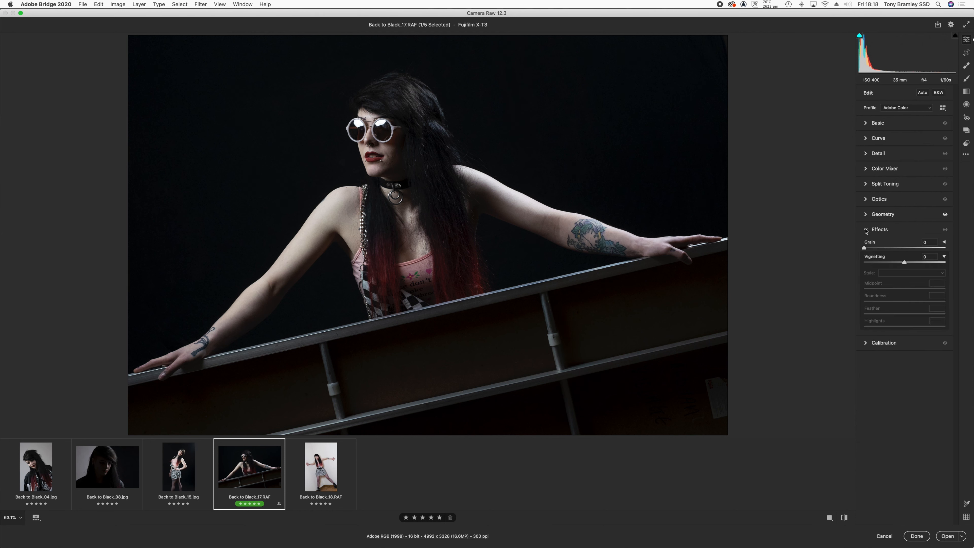
left_click(944, 257)
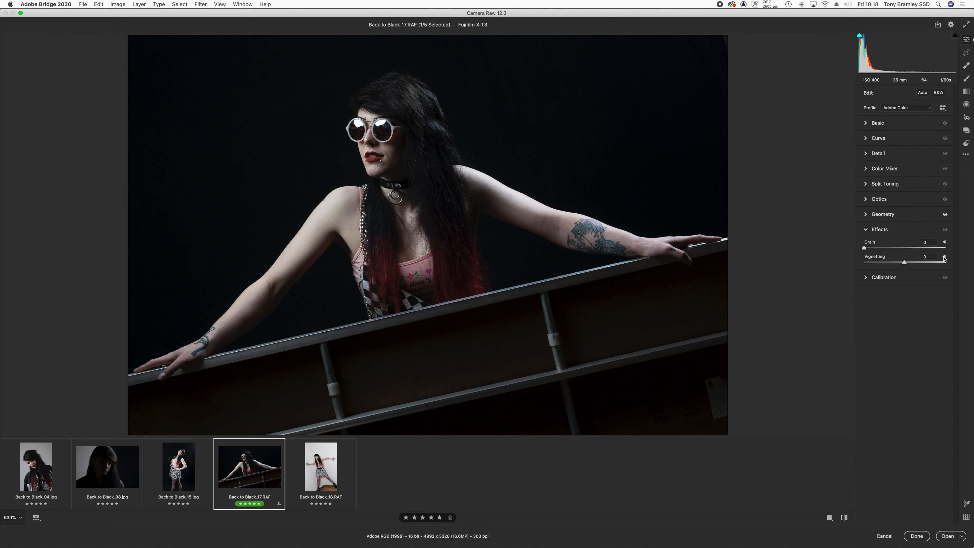
left_click(944, 257)
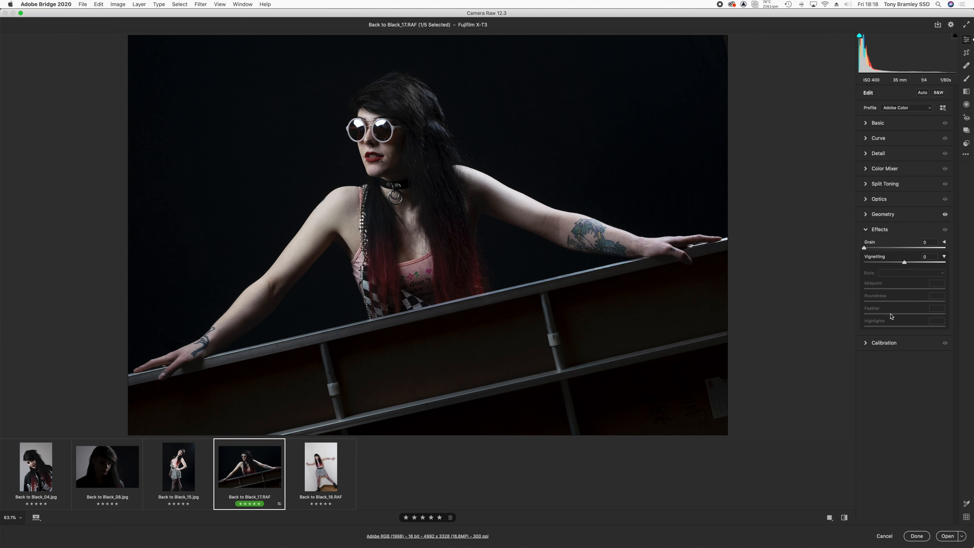
left_click(865, 343)
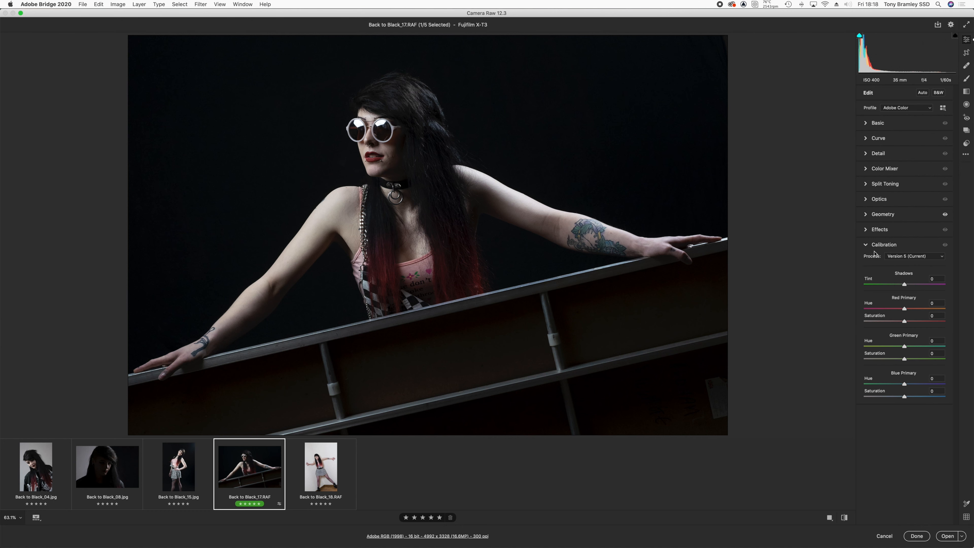
left_click(866, 248)
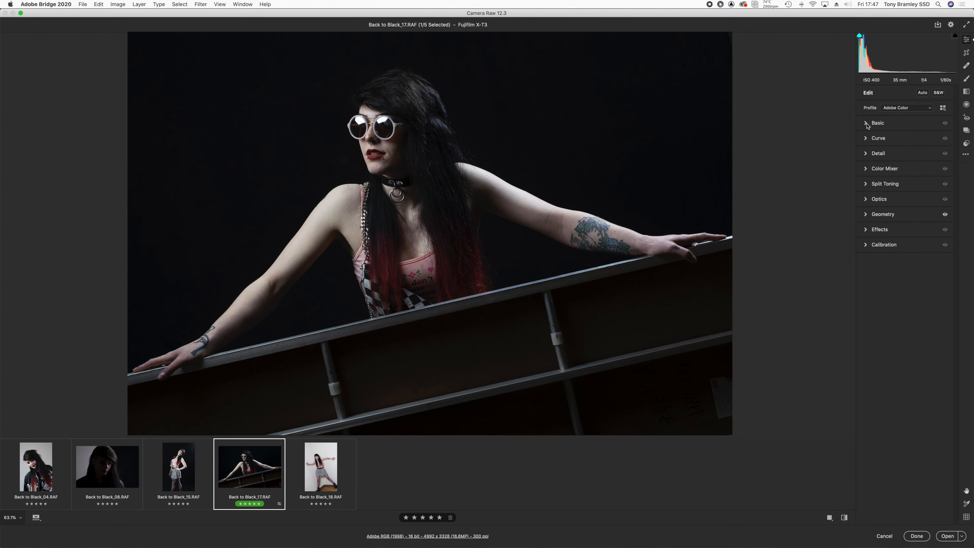
Step: Open the Basic settings and view the available panel display modes
left_click(867, 124)
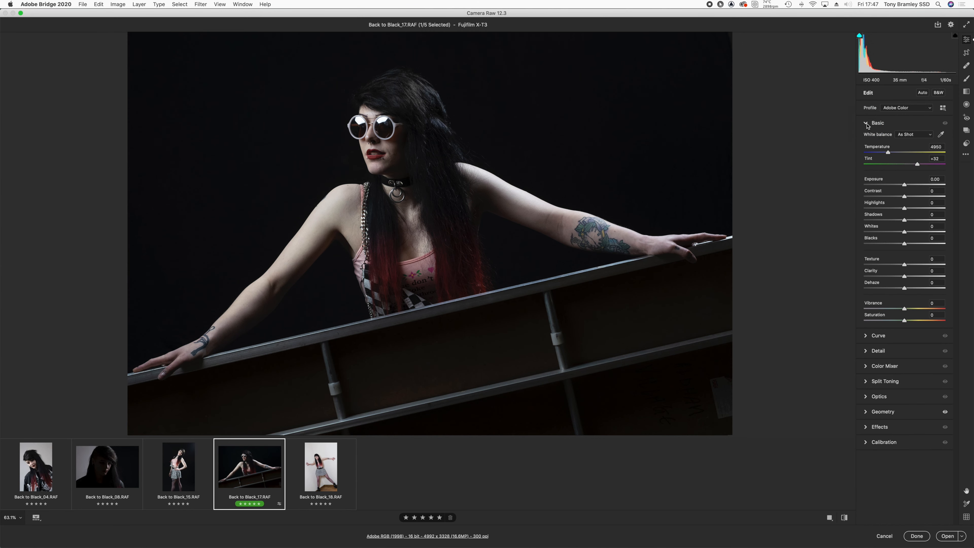
right_click(888, 125)
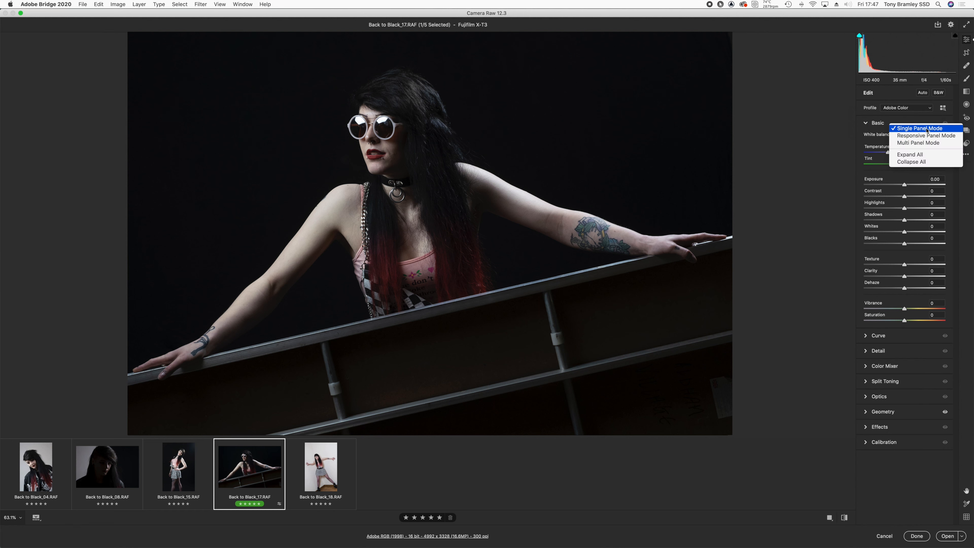
Step: Try rotating the photo 90° counterclockwise with the Crop tool and restore its horizontal orientation
left_click(966, 53)
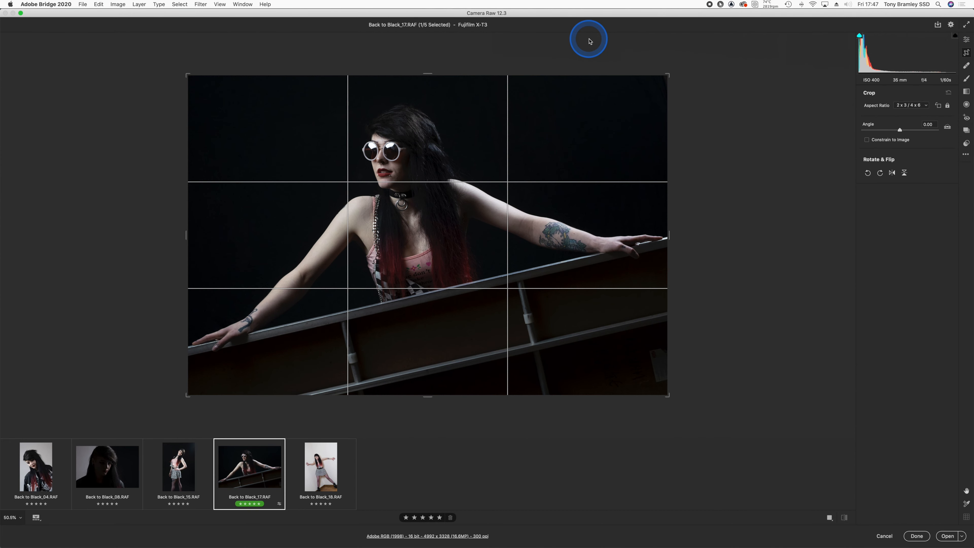
left_click(867, 173)
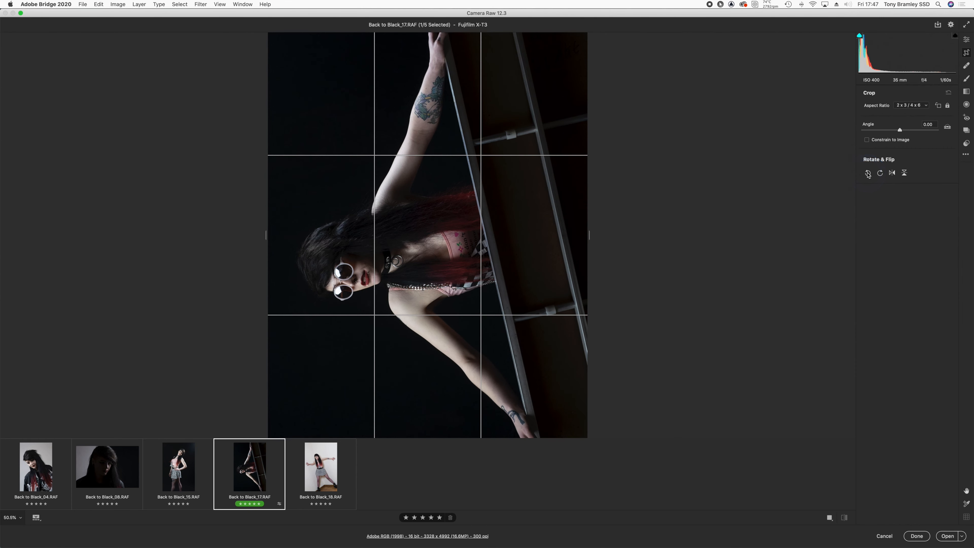
key("super+bracketright")
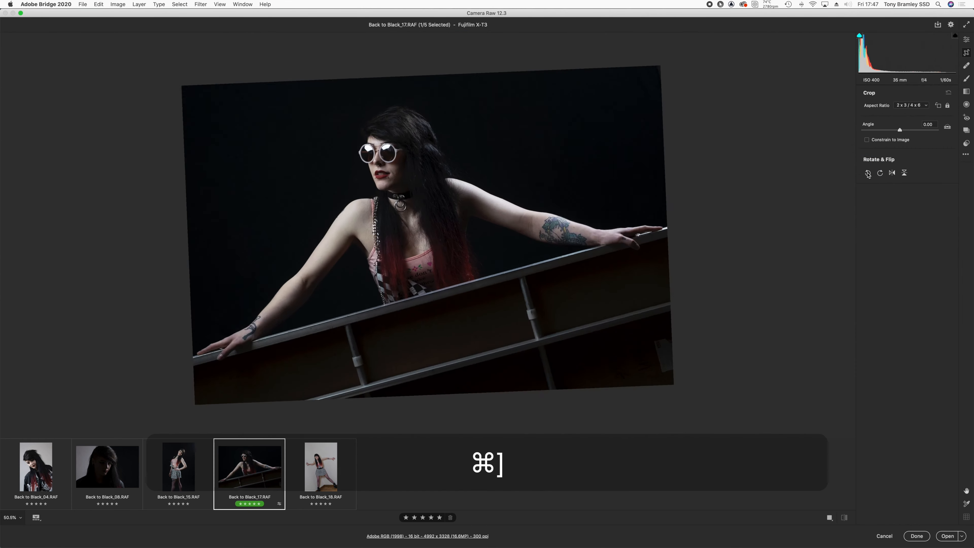
left_click(868, 173)
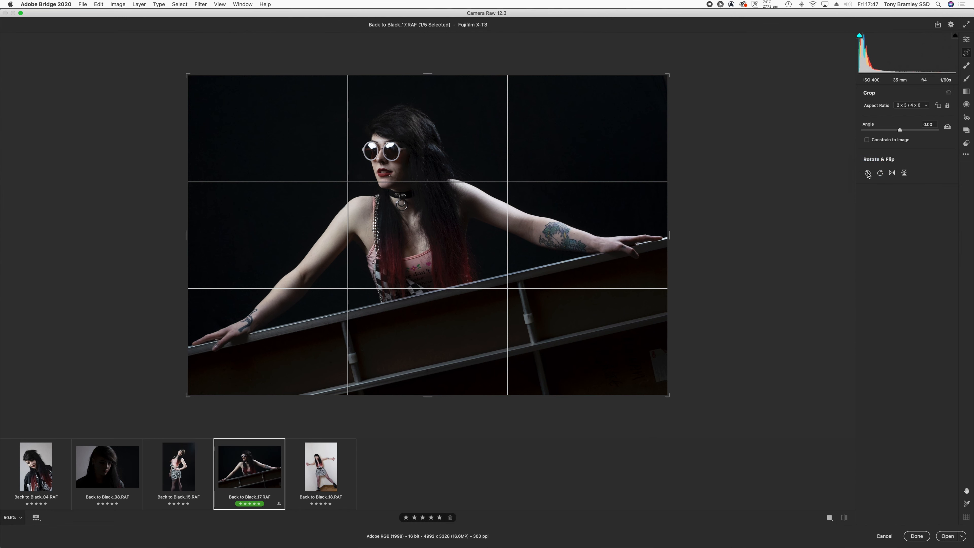
left_click(889, 173)
Step: Activate the Heal tool and turn on Visualize spots to check the photo for blemishes
left_click(966, 66)
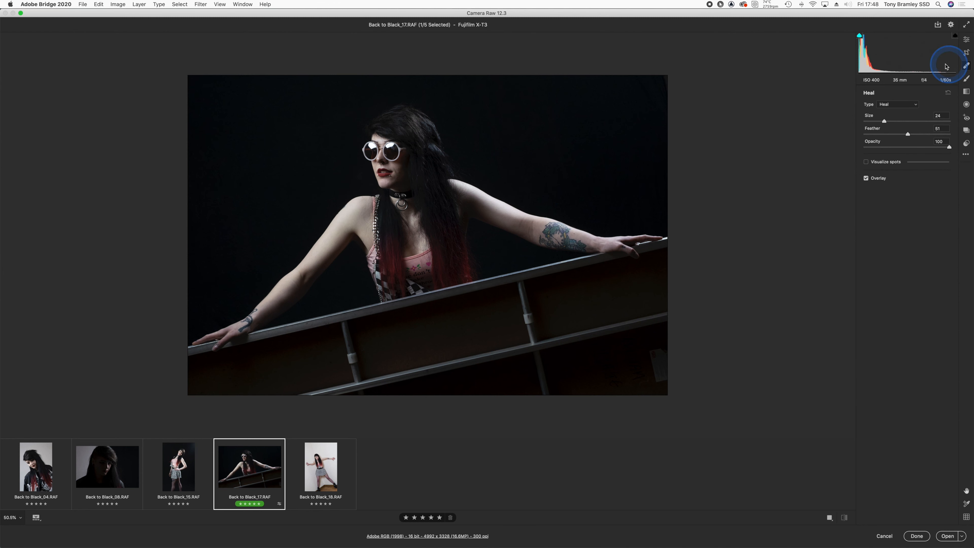
left_click(866, 162)
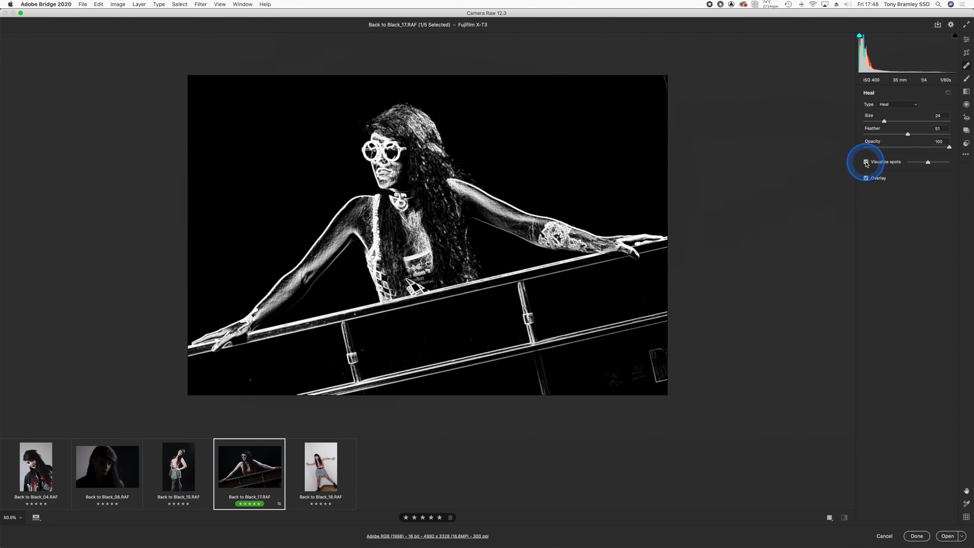
Step: Activate the adjustment Brush and paint the red hair ends in Back to Black_04.RAF with a Hue shift of about +98.4
left_click(966, 78)
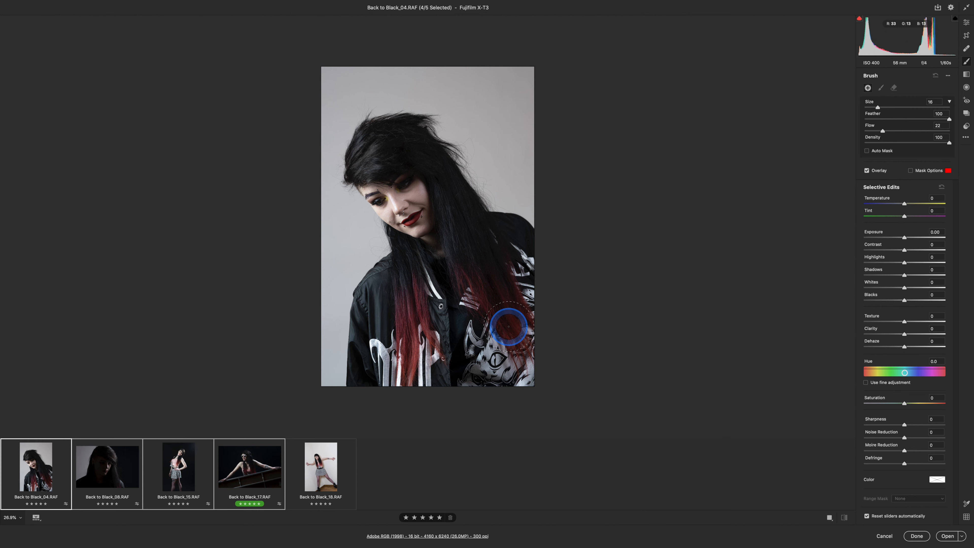
left_click(905, 372)
left_click_drag(905, 374, 926, 375)
mouse_move(511, 327)
left_mouse_down()
mouse_move(496, 280)
mouse_move(522, 316)
mouse_move(464, 278)
mouse_move(519, 345)
mouse_move(456, 269)
mouse_move(517, 355)
mouse_move(454, 271)
mouse_move(452, 250)
mouse_move(483, 294)
mouse_move(506, 303)
left_mouse_up()
mouse_move(434, 347)
left_mouse_down()
mouse_move(415, 278)
mouse_move(405, 384)
mouse_move(403, 282)
mouse_move(440, 349)
mouse_move(417, 283)
mouse_move(418, 322)
mouse_move(407, 313)
mouse_move(402, 279)
mouse_move(408, 318)
left_mouse_up()
mouse_move(511, 304)
left_mouse_down()
mouse_move(475, 278)
mouse_move(508, 323)
mouse_move(522, 367)
mouse_move(530, 361)
mouse_move(492, 261)
left_mouse_up()
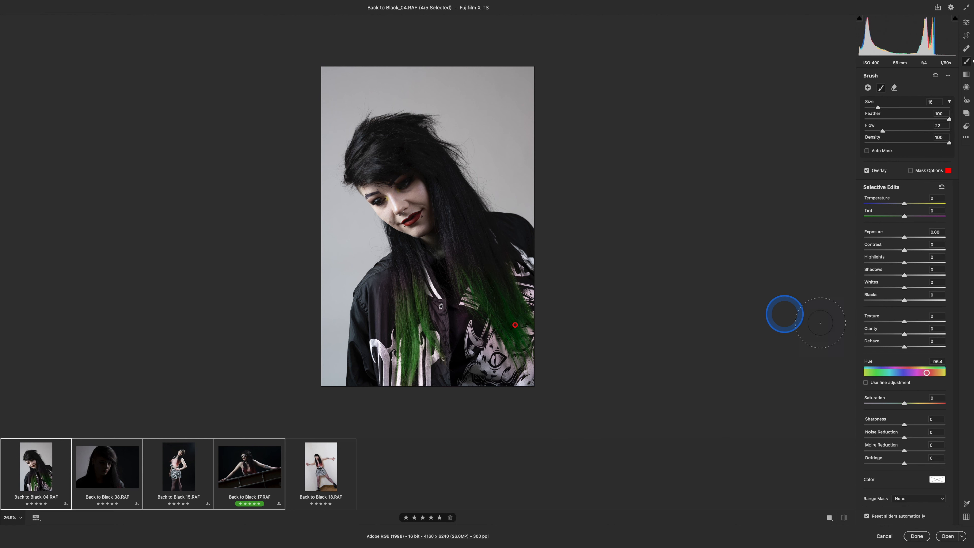
Step: Fine-tune the painted hair's Hue to +116.2 and check the brushed area with the mask display
left_click_drag(927, 376, 930, 375)
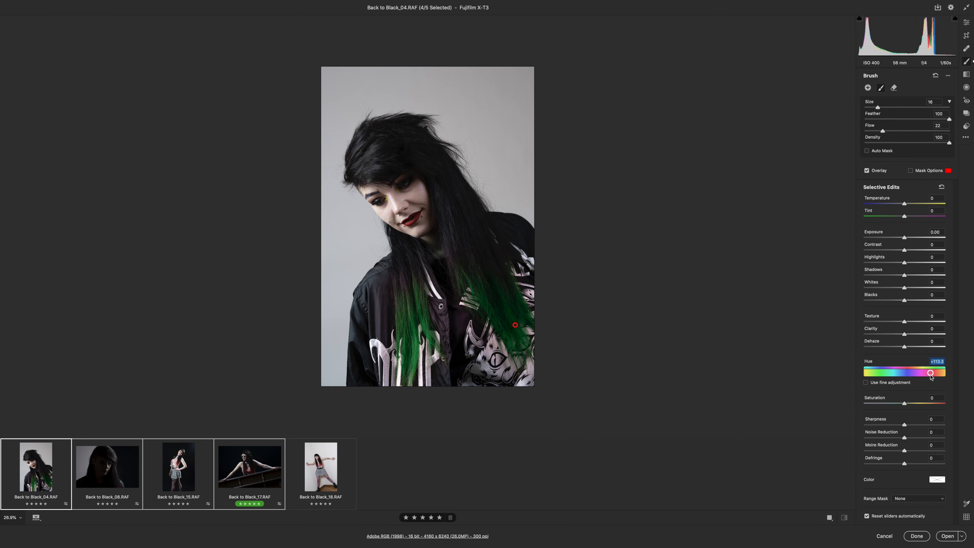
left_click(911, 170)
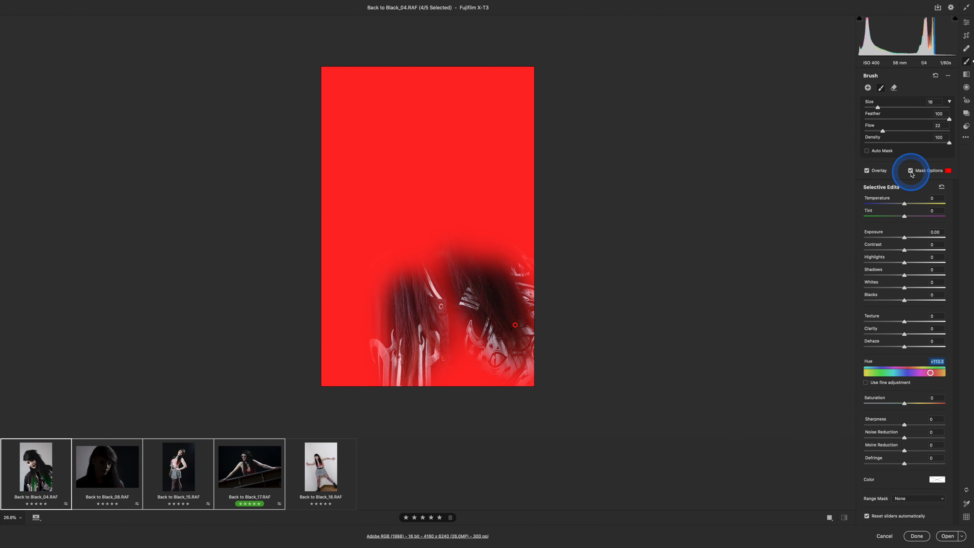
left_click(911, 171)
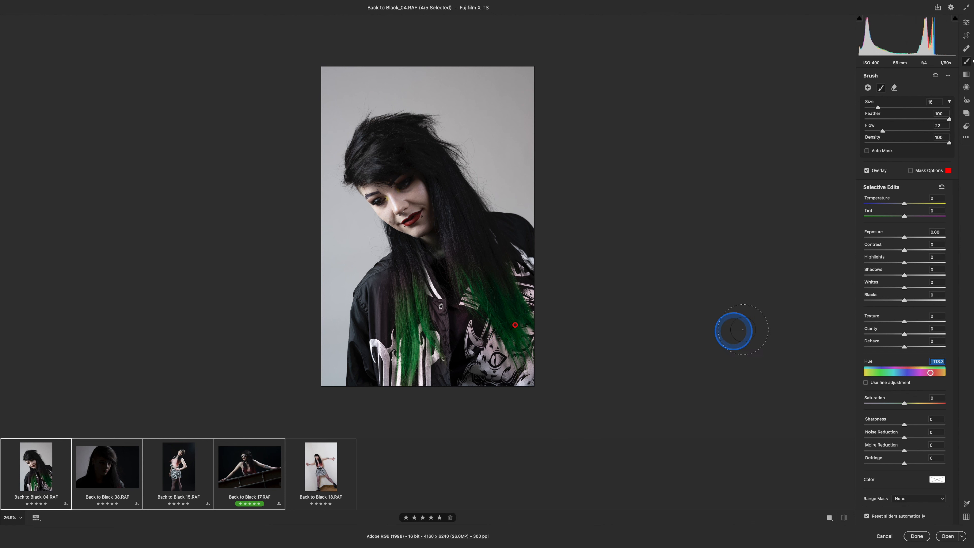
mouse_move(929, 372)
left_mouse_down()
mouse_move(920, 373)
mouse_move(931, 374)
left_mouse_up()
Step: Brush over the jacket area between the two hair strands and reset the adjustment's Hue to 0
left_click(475, 337)
mouse_move(474, 337)
left_mouse_down()
mouse_move(462, 287)
mouse_move(495, 331)
mouse_move(476, 296)
left_mouse_up()
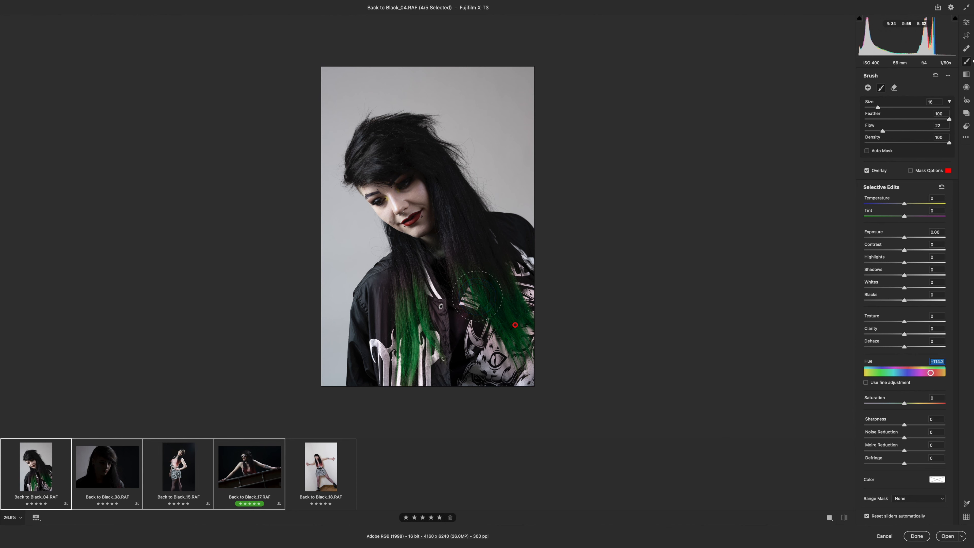
mouse_move(477, 296)
left_mouse_down()
mouse_move(483, 283)
mouse_move(504, 314)
left_mouse_up()
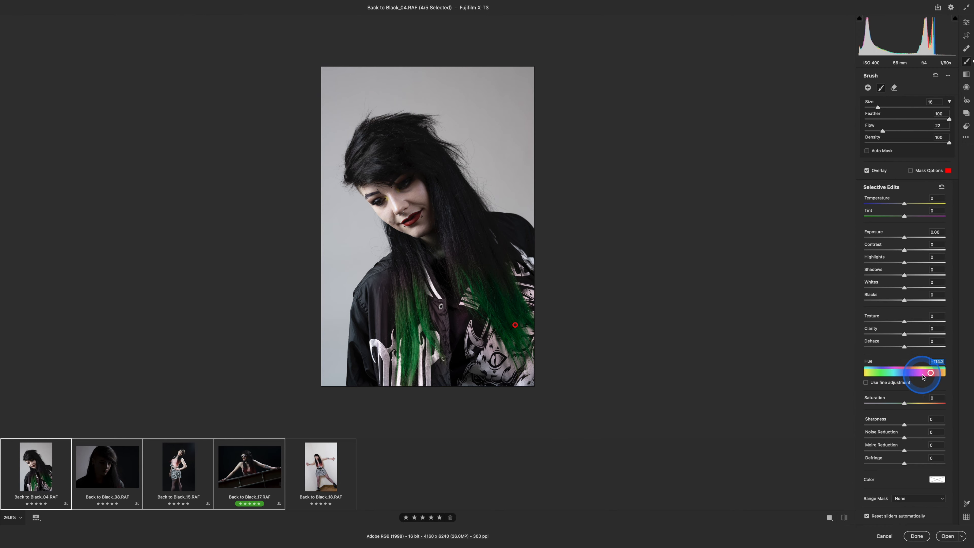
double_click(930, 375)
Step: Paint the upper lip into the adjustment with brush size 5, feather 56 and flow 100
key("super+equal")
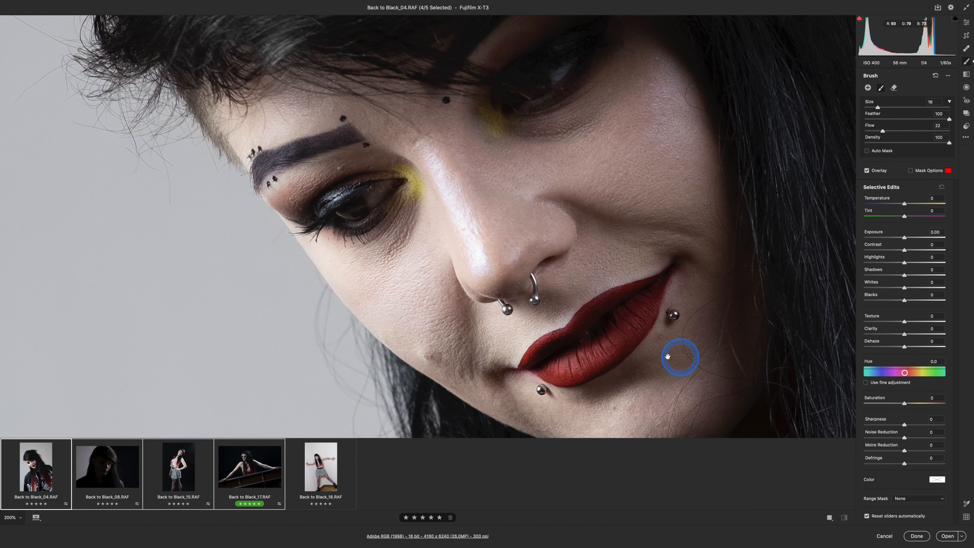
key("super+equal")
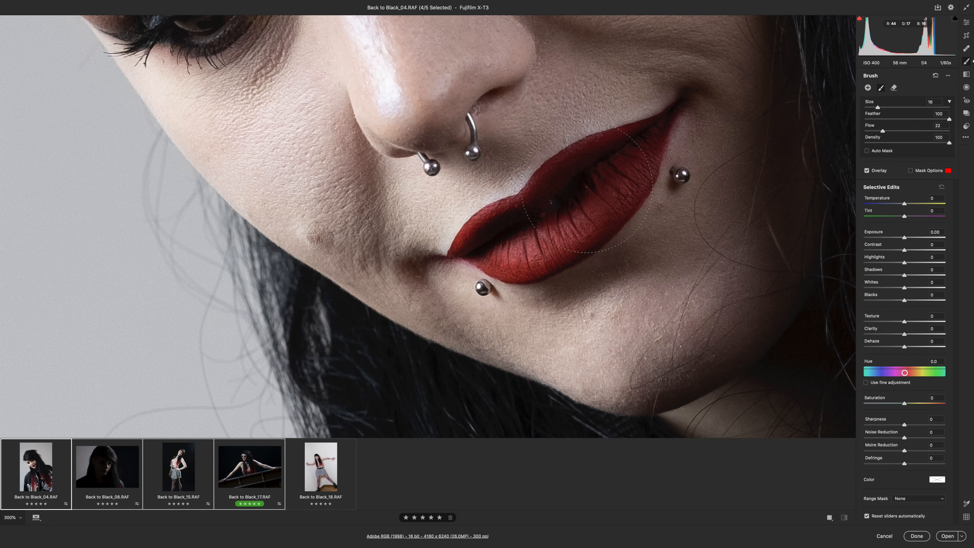
key("bracketleft")
key("bracketleft")
key("bracketleft")
key("bracketleft")
key("bracketleft")
key("bracketleft")
key("bracketleft")
key("bracketleft")
left_click_drag(883, 131, 961, 130)
mouse_move(542, 189)
left_mouse_down()
mouse_move(643, 142)
mouse_move(616, 185)
mouse_move(546, 243)
mouse_move(504, 258)
mouse_move(477, 242)
mouse_move(557, 212)
mouse_move(635, 159)
left_mouse_up()
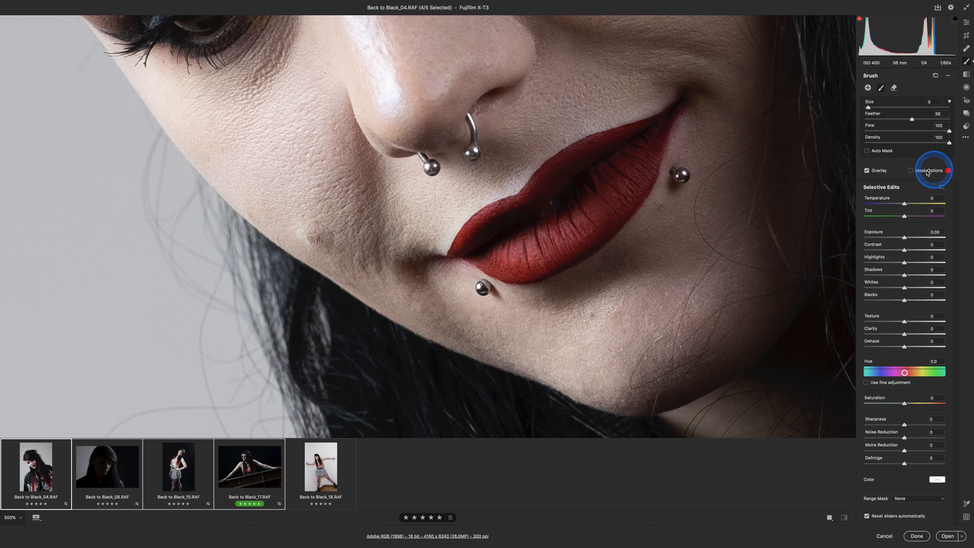
Step: Brush over the lower lip with the mask displayed, hide the mask, and set the Hue to -36.5
left_click(911, 172)
mouse_move(665, 187)
left_mouse_down()
mouse_move(520, 214)
mouse_move(538, 214)
mouse_move(538, 205)
mouse_move(527, 215)
mouse_move(541, 194)
mouse_move(538, 209)
mouse_move(472, 247)
mouse_move(507, 265)
mouse_move(559, 259)
mouse_move(621, 206)
mouse_move(651, 162)
mouse_move(660, 124)
mouse_move(636, 145)
mouse_move(666, 121)
mouse_move(653, 146)
mouse_move(674, 117)
mouse_move(644, 140)
mouse_move(678, 116)
mouse_move(643, 140)
mouse_move(679, 110)
mouse_move(652, 139)
mouse_move(551, 177)
mouse_move(574, 161)
mouse_move(620, 139)
mouse_move(455, 256)
mouse_move(541, 267)
mouse_move(627, 198)
mouse_move(513, 271)
left_mouse_up()
left_click(950, 132)
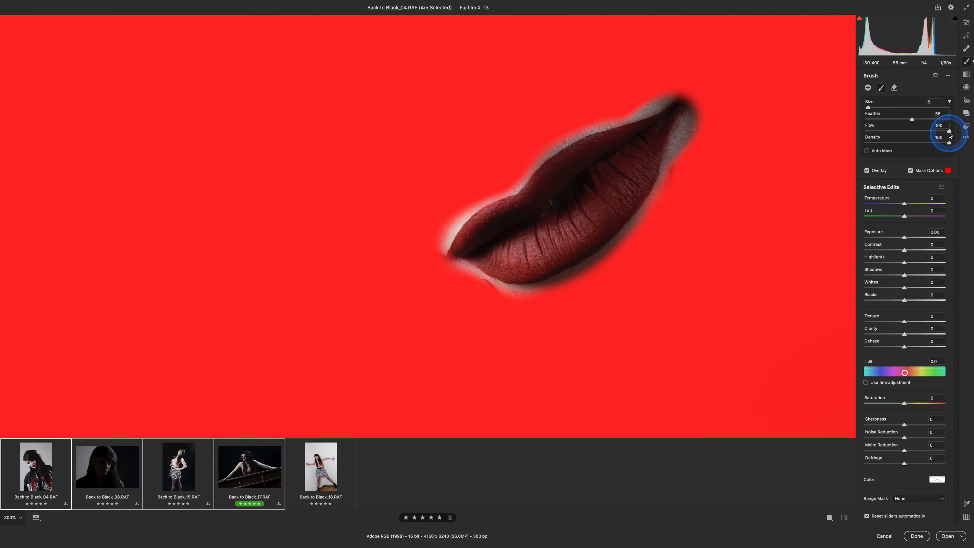
left_click(910, 172)
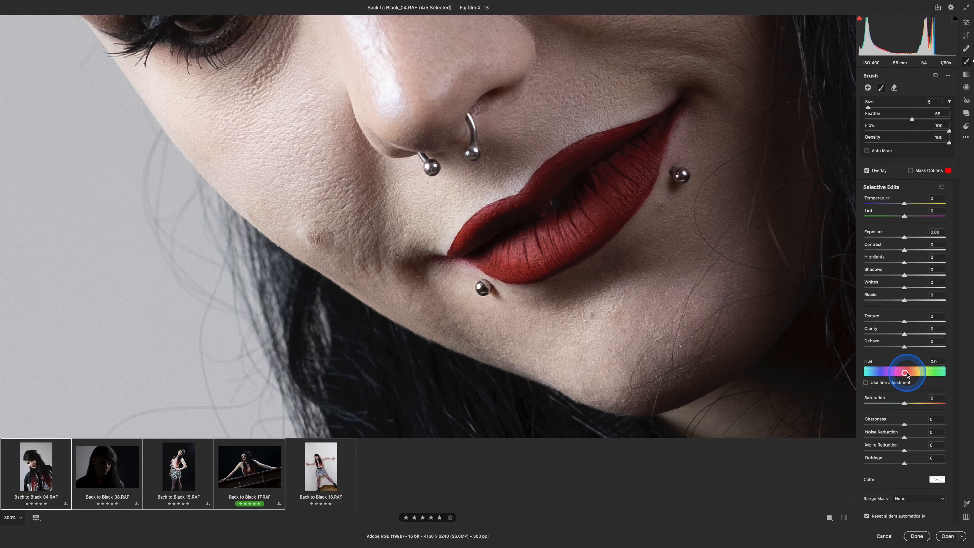
mouse_move(904, 373)
left_mouse_down()
mouse_move(919, 374)
mouse_move(896, 373)
left_mouse_up()
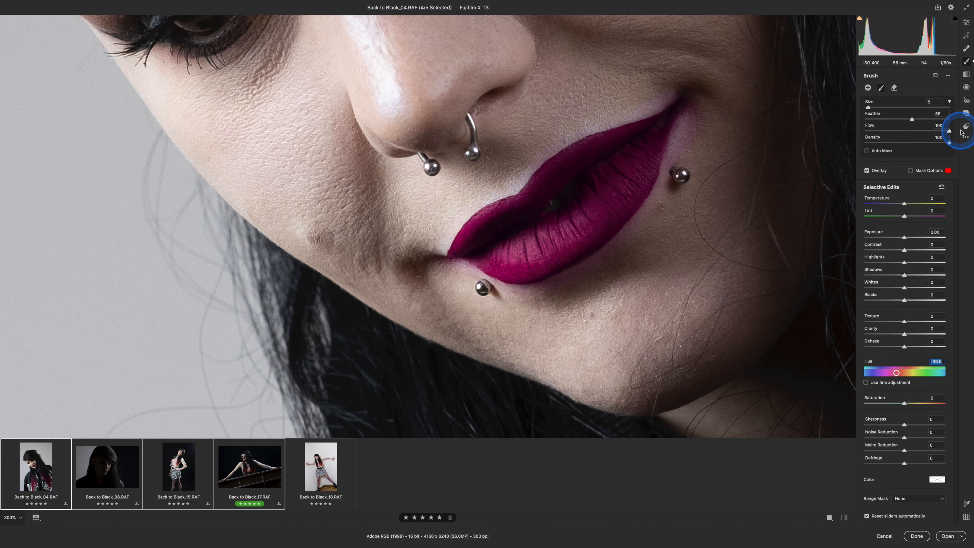
Step: Erase the colour spill on the skin around the lips using the brush eraser at size 4
left_click(894, 87)
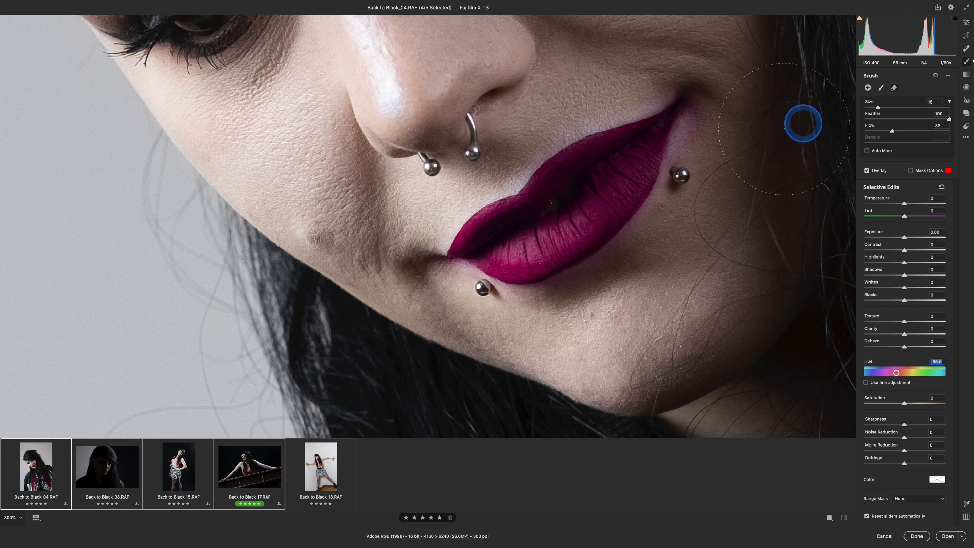
key("bracketleft")
key("bracketleft")
key("bracketleft")
key("bracketleft")
key("bracketleft")
key("bracketleft")
key("bracketleft")
key("bracketleft")
key("bracketleft")
key("bracketleft")
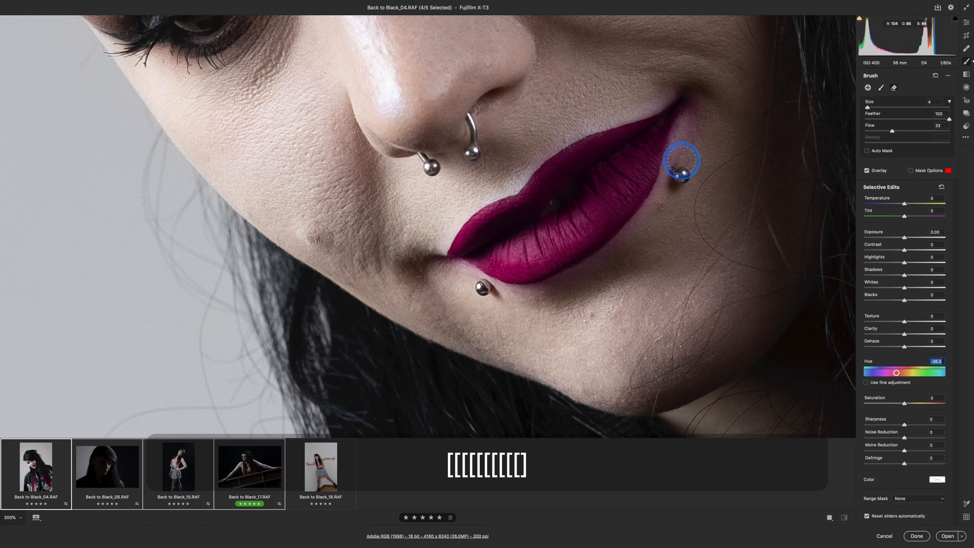
left_click_drag(699, 118, 680, 148)
left_click_drag(656, 205, 645, 225)
mouse_move(688, 143)
left_mouse_down()
mouse_move(714, 76)
mouse_move(683, 71)
mouse_move(666, 88)
left_mouse_up()
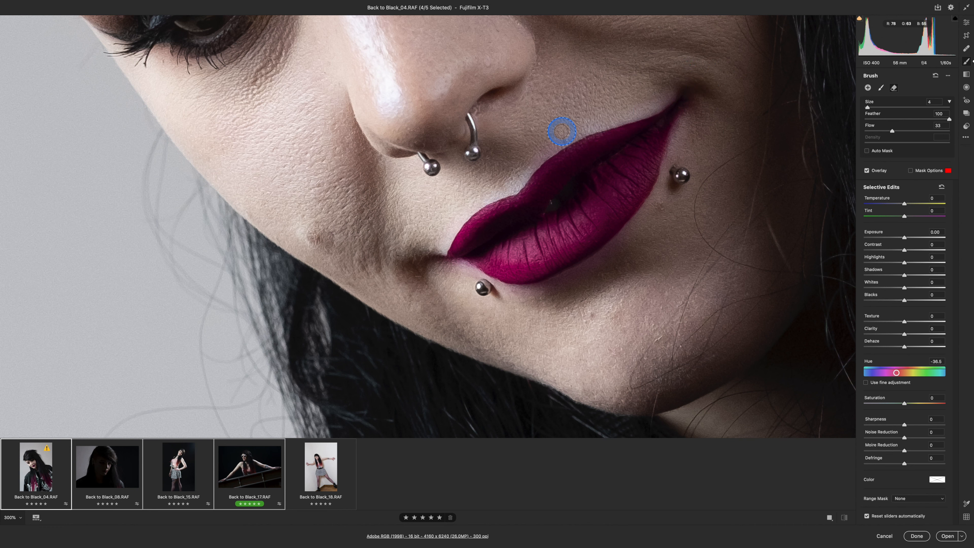
left_click_drag(511, 175, 516, 171)
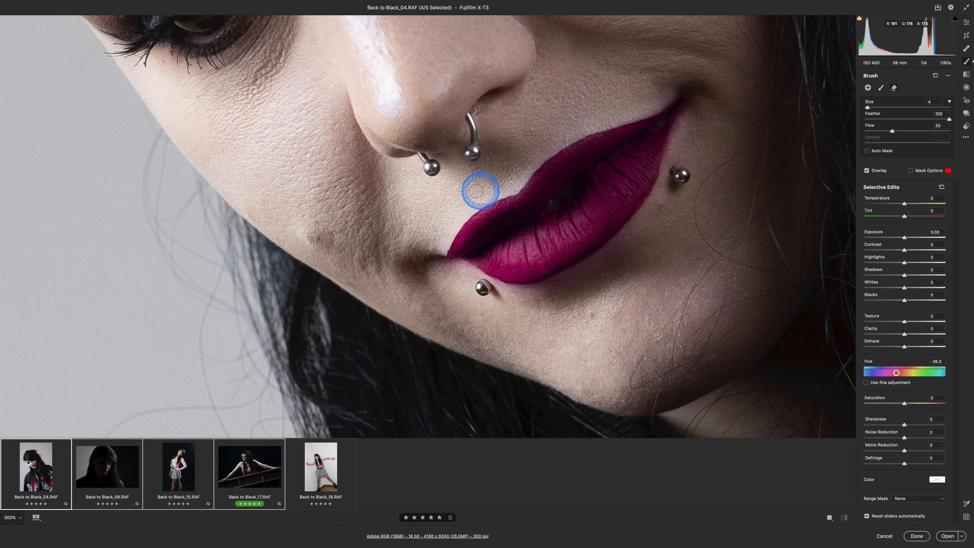
mouse_move(441, 267)
left_mouse_down()
mouse_move(514, 298)
mouse_move(582, 278)
mouse_move(642, 235)
left_mouse_up()
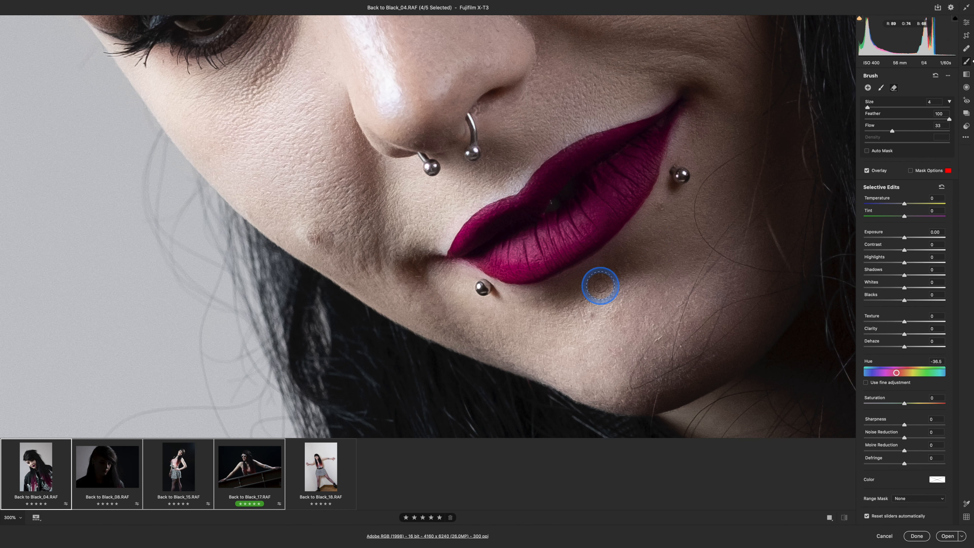
Step: Clean up the remaining colour spill below the lower lip and at the mouth corner with the size 4 eraser
key("bracketright")
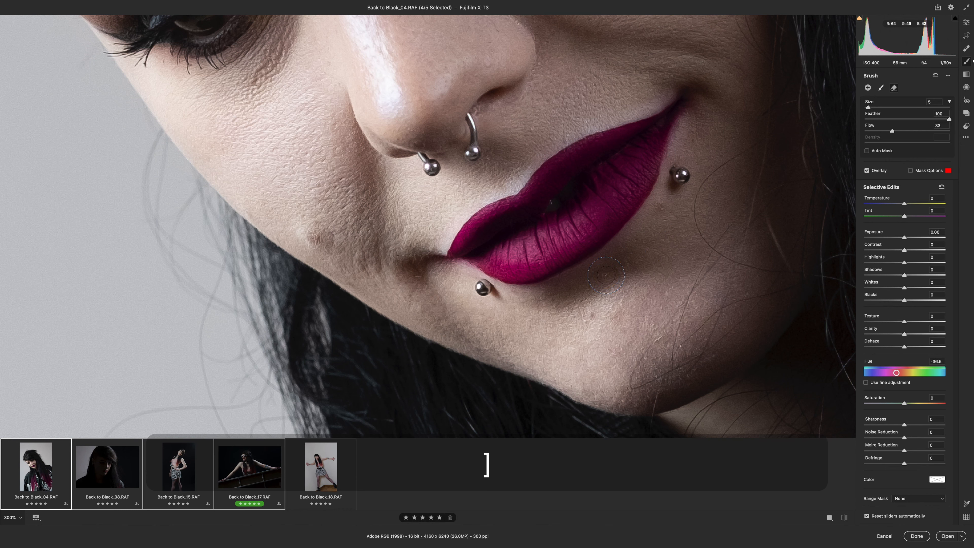
scroll(606, 274, "up", 2)
key("bracketleft")
key("bracketleft")
key("bracketright")
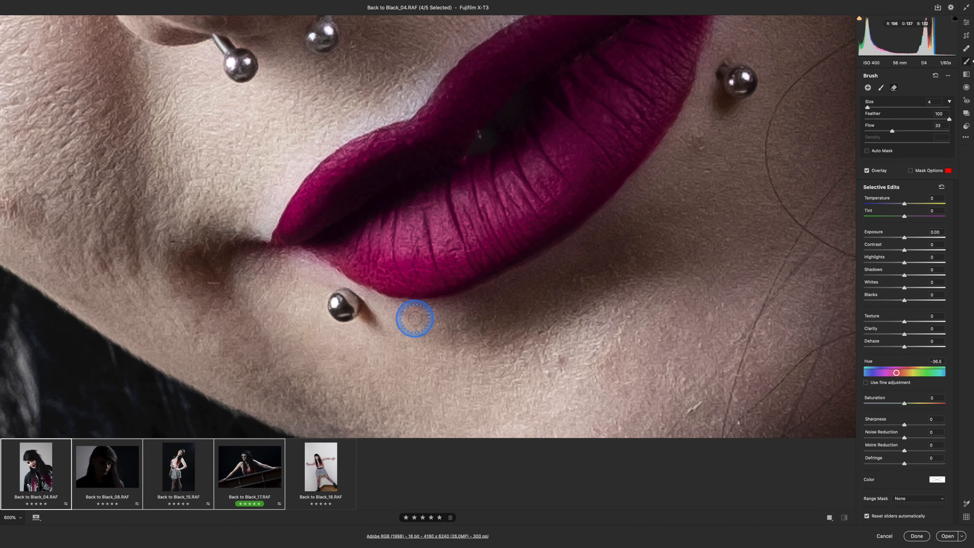
mouse_move(415, 318)
left_mouse_down()
mouse_move(509, 297)
mouse_move(586, 246)
mouse_move(590, 289)
mouse_move(532, 357)
left_mouse_up()
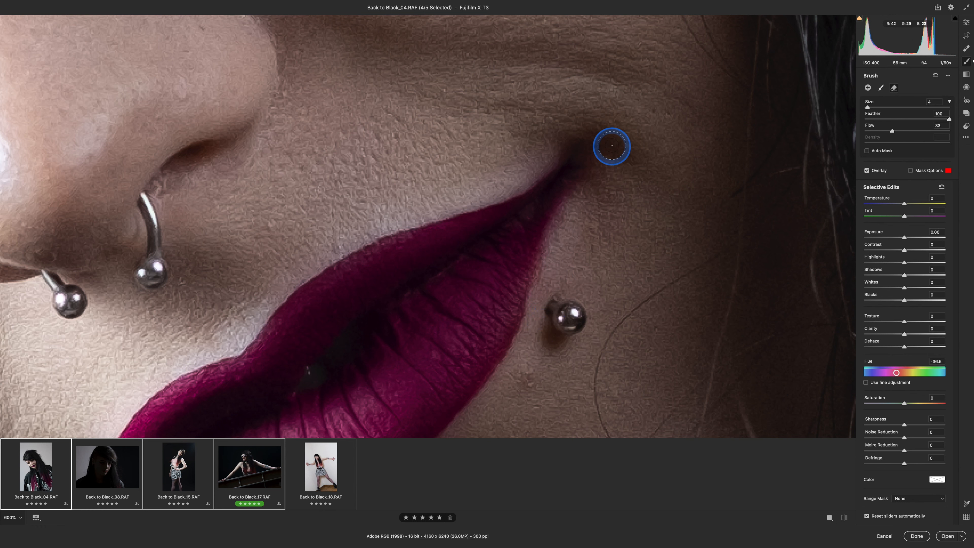
mouse_move(603, 141)
left_mouse_down()
mouse_move(596, 121)
mouse_move(581, 123)
mouse_move(617, 144)
mouse_move(571, 130)
left_mouse_up()
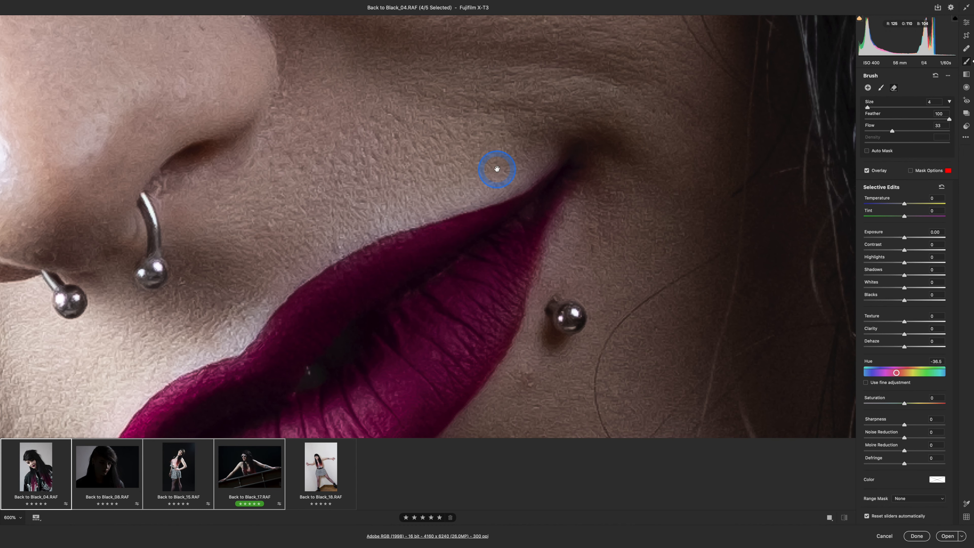
Step: Fit the whole photo in view and shift the hair and lip Hue slightly further toward purple
key("super+minus")
key("super+minus")
key("super+minus")
key("super+0")
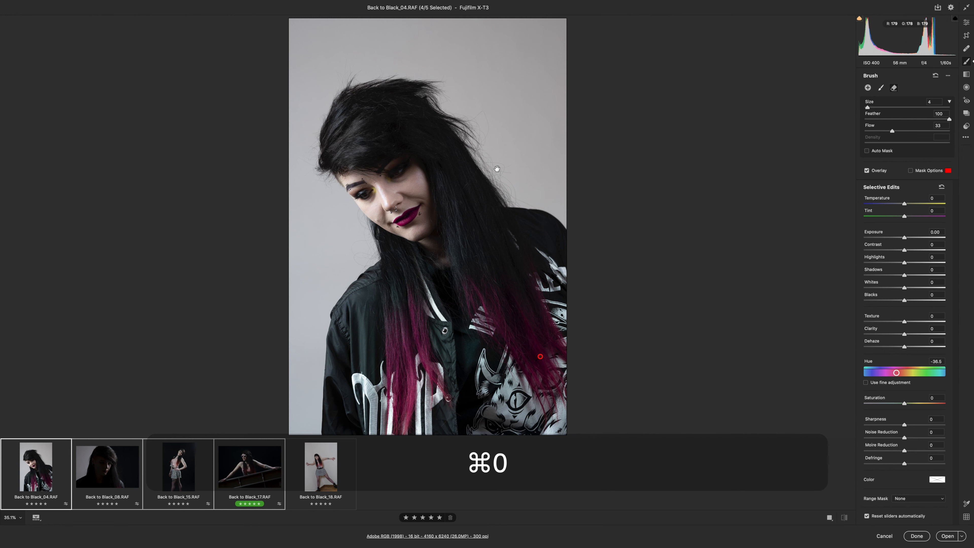
left_click_drag(896, 372, 892, 373)
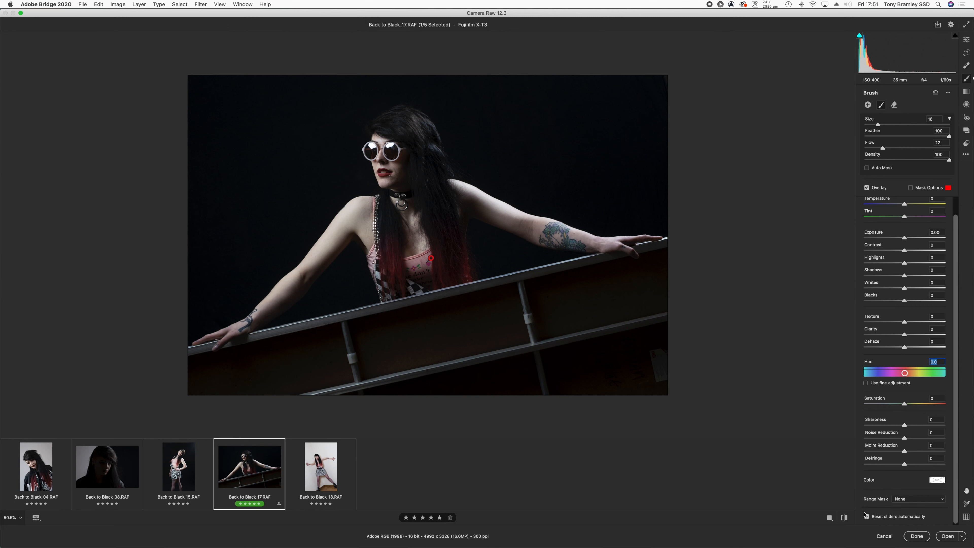
Step: View the Graduated Filter and Radial Filter settings for Back to Black_17.RAF
left_click(967, 92)
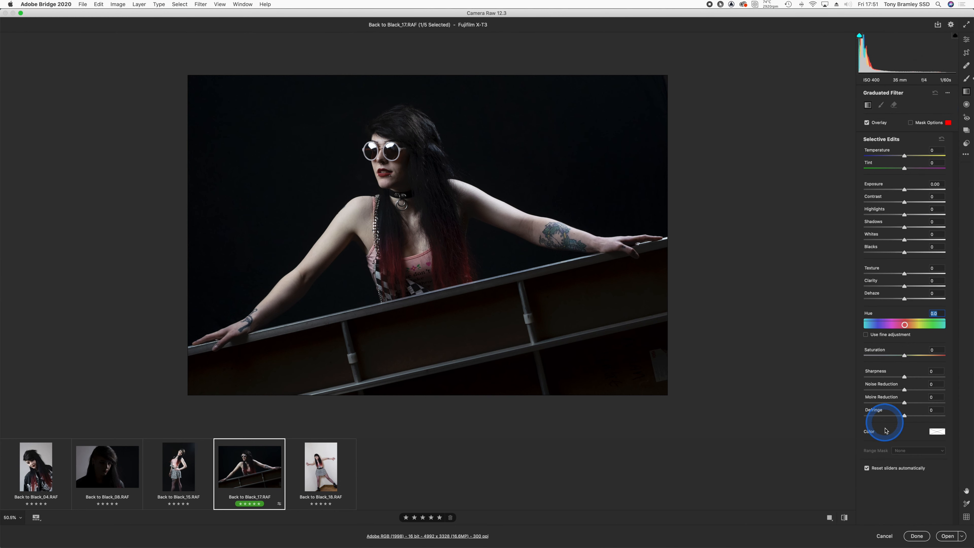
left_click(966, 105)
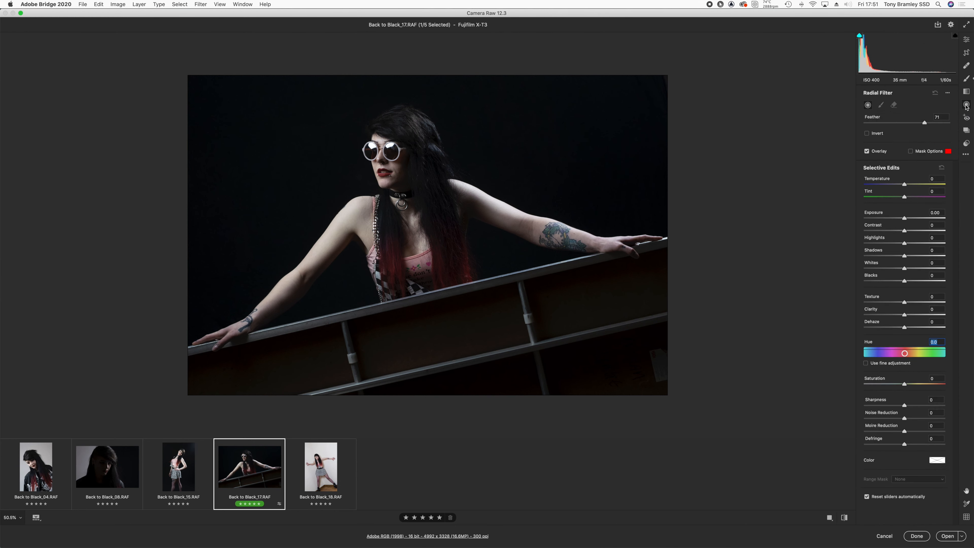